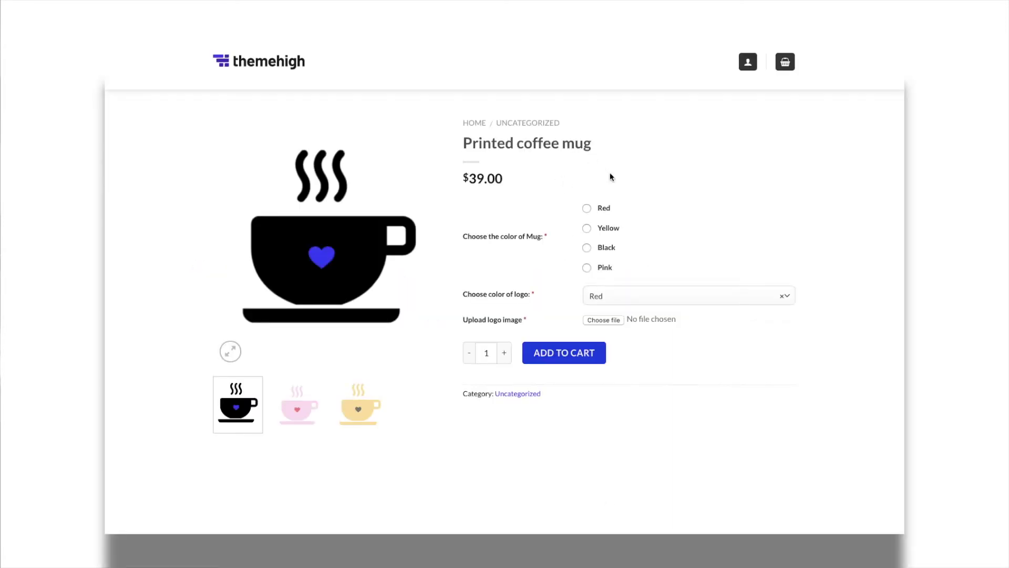
Step: Choose Black as the mug colour and Pink as the logo colour
click(586, 247)
click(725, 300)
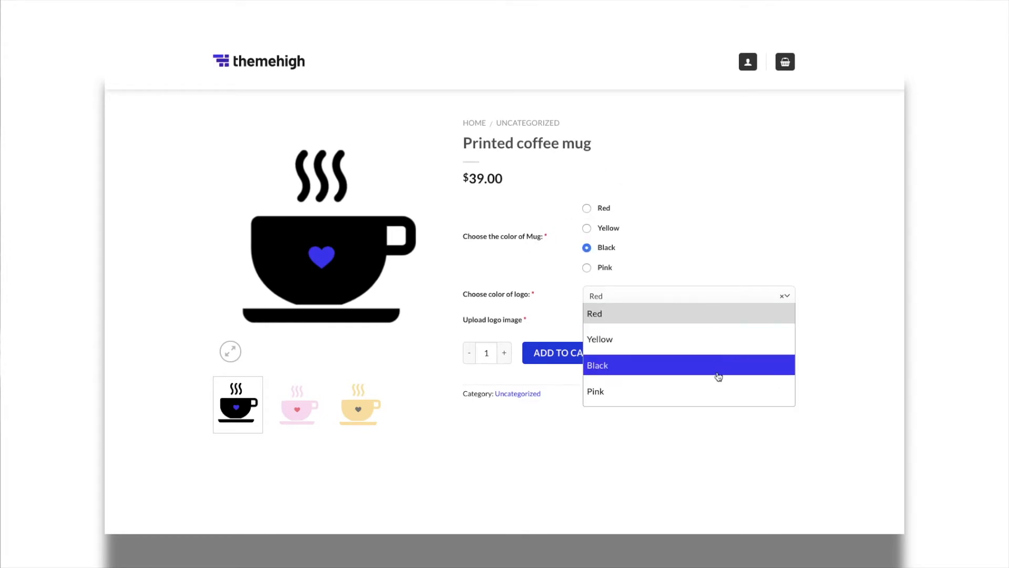
click(707, 393)
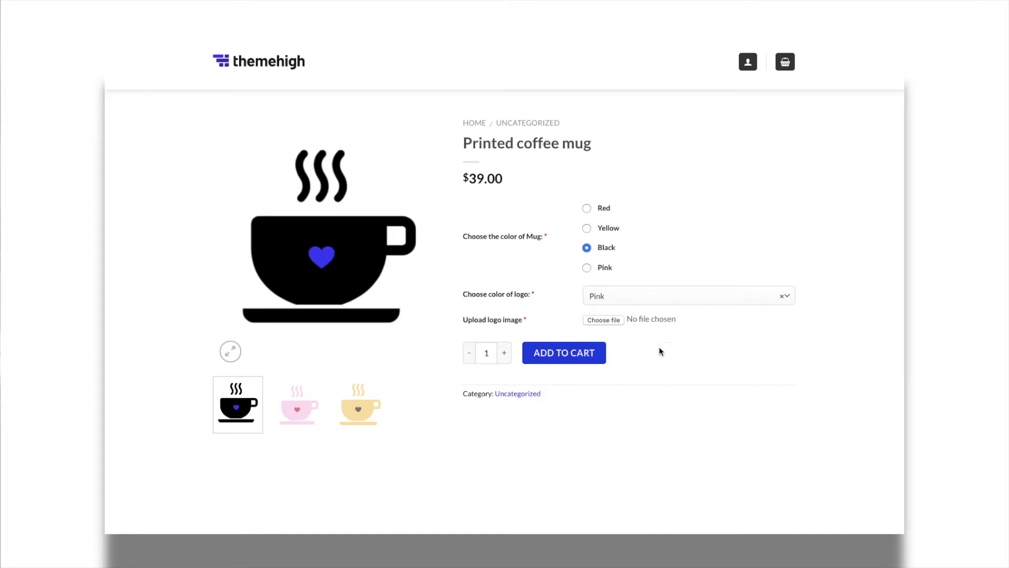
Step: Upload the heart image My Post (4).png and add the mug to the cart
click(603, 319)
click(410, 64)
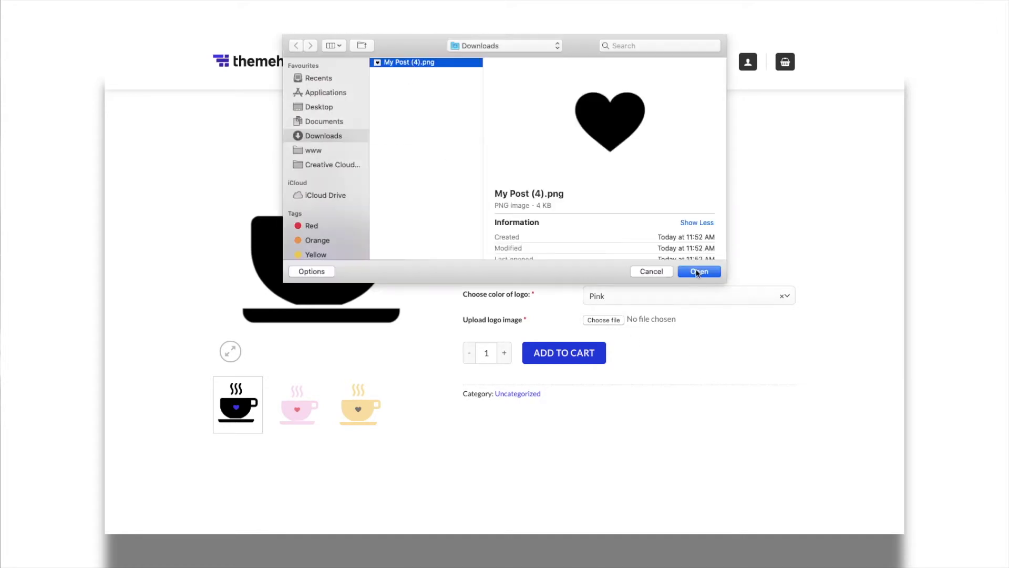
click(702, 274)
click(583, 352)
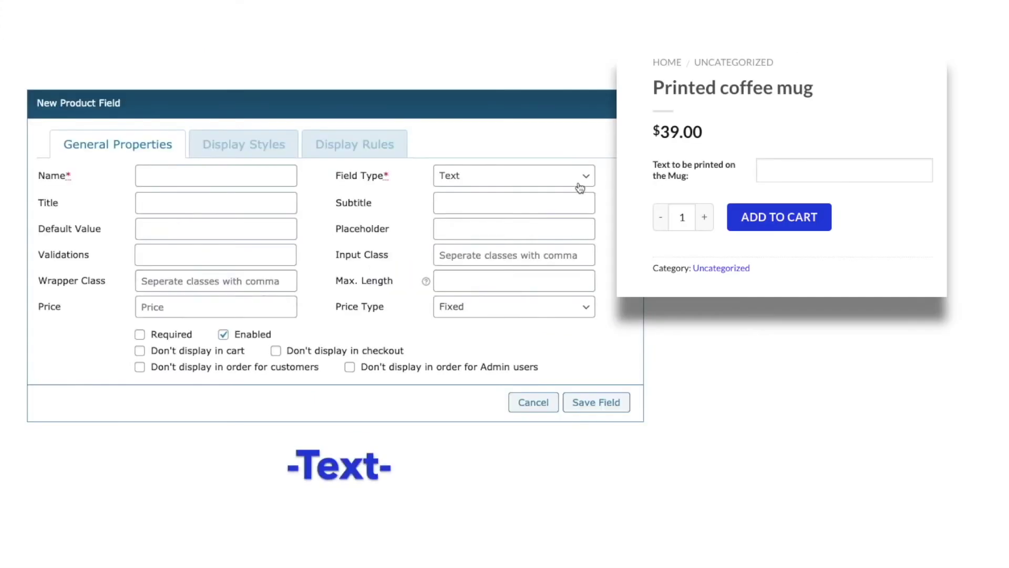
Step: Expand the Field Type list to view the available types, Text through HTML
click(581, 180)
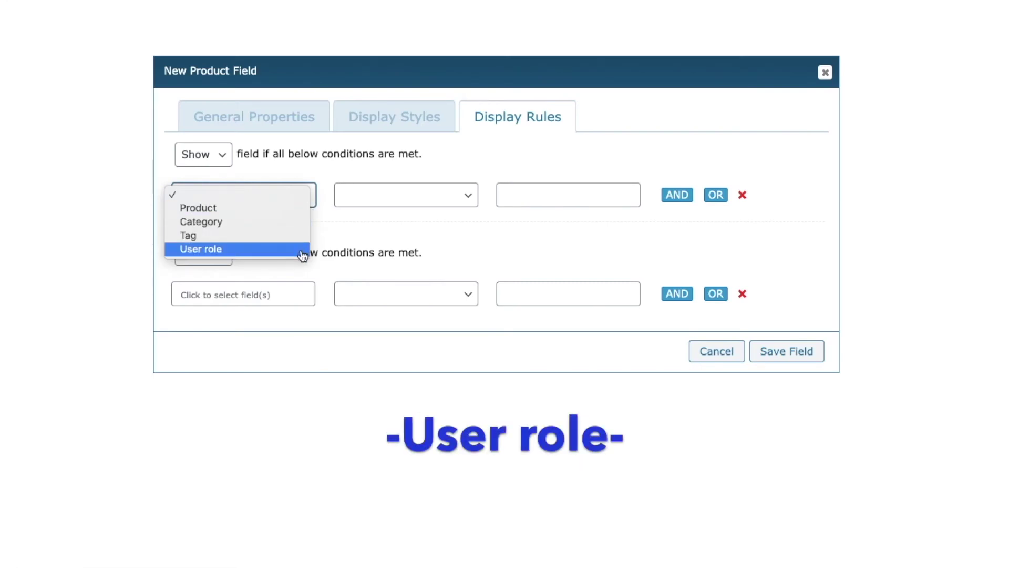
Step: Add a Product equals Beanie display rule, then list the fields for the second rule
click(286, 210)
click(394, 195)
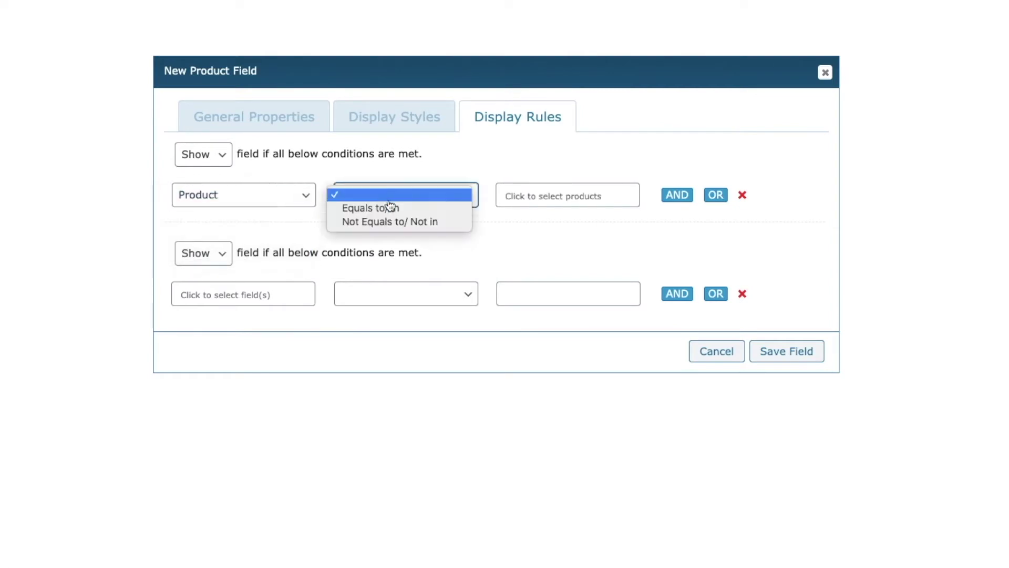
click(550, 195)
click(548, 221)
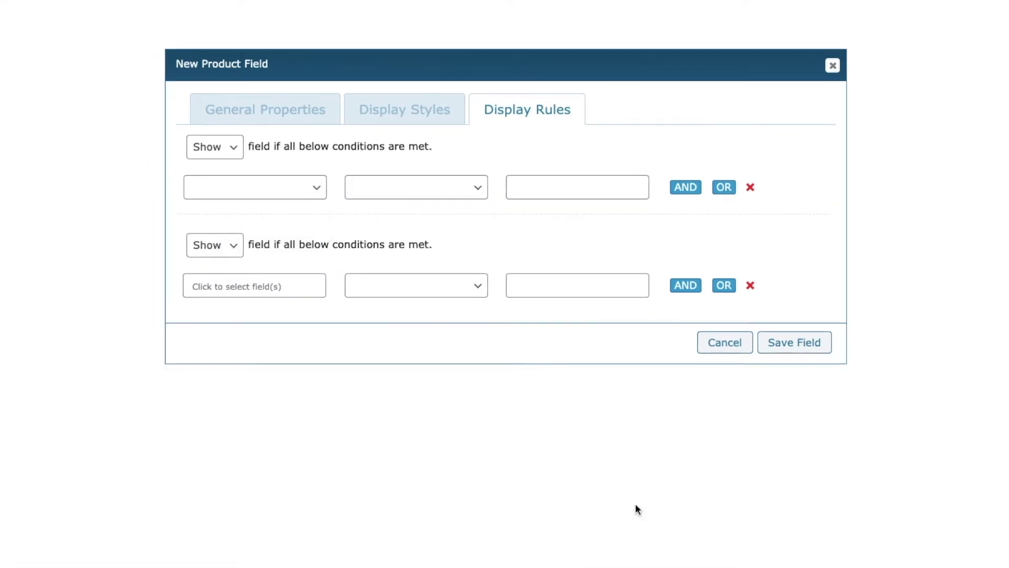
click(264, 287)
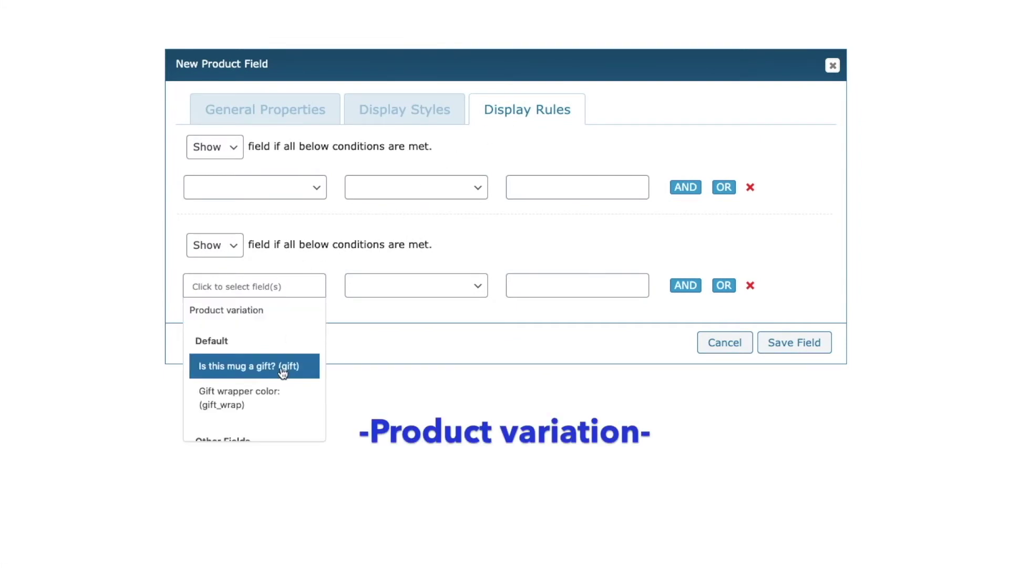
scroll(277, 398, down, 1)
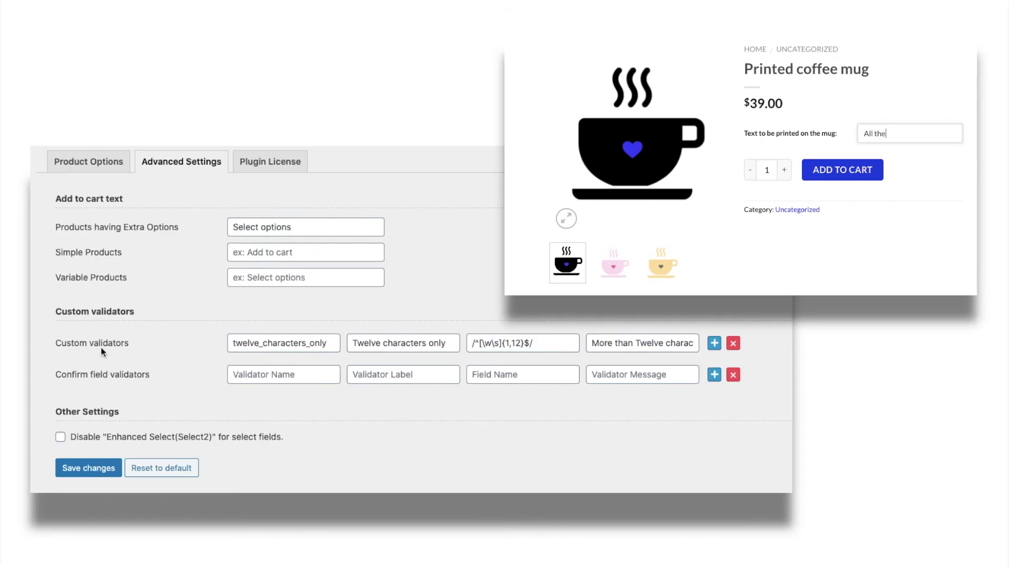
Step: Review the twelve_characters_only validator: its label, regex /^[\w\s]{1,12}$/ and error message
click(283, 342)
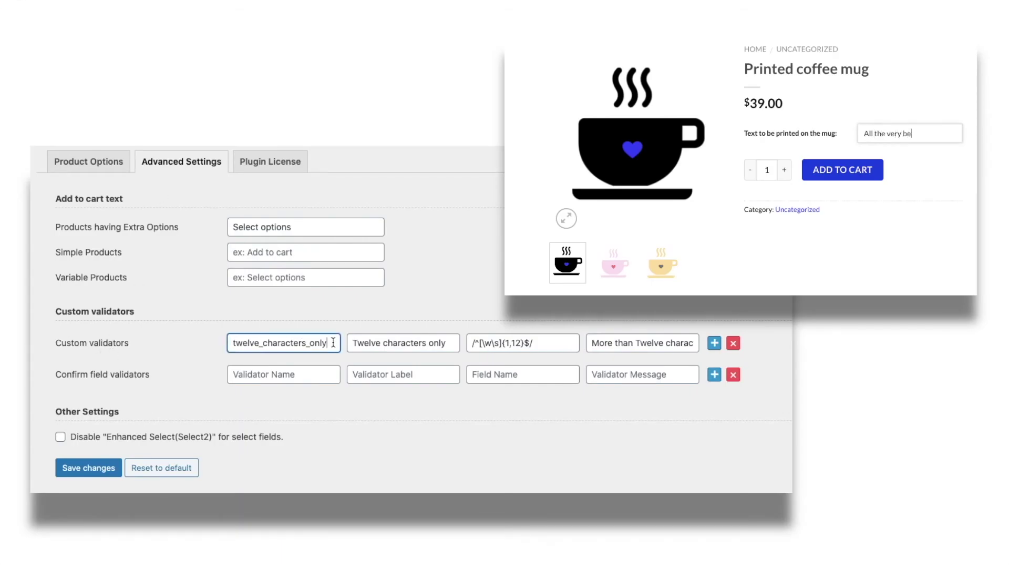
click(450, 342)
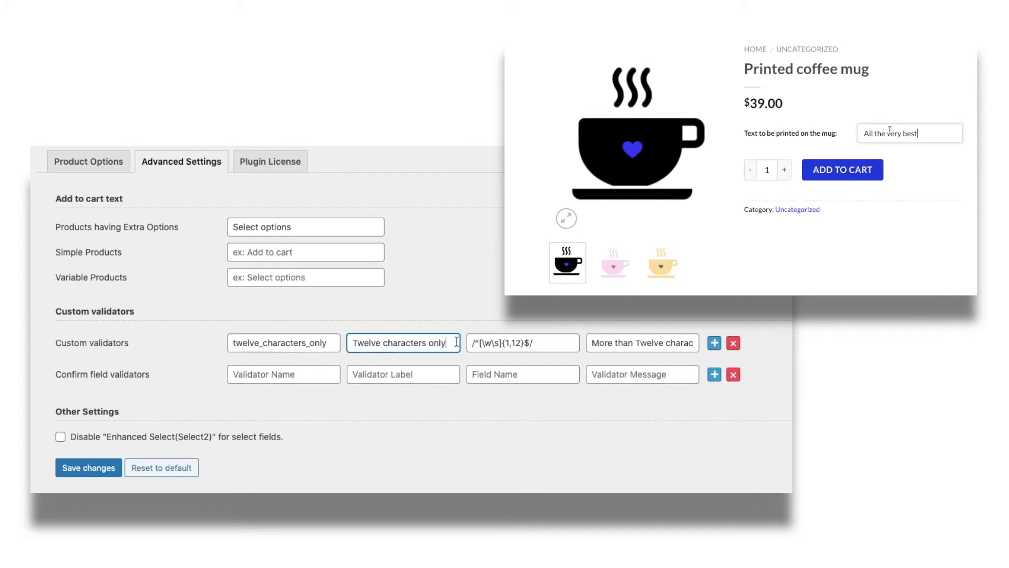
click(549, 344)
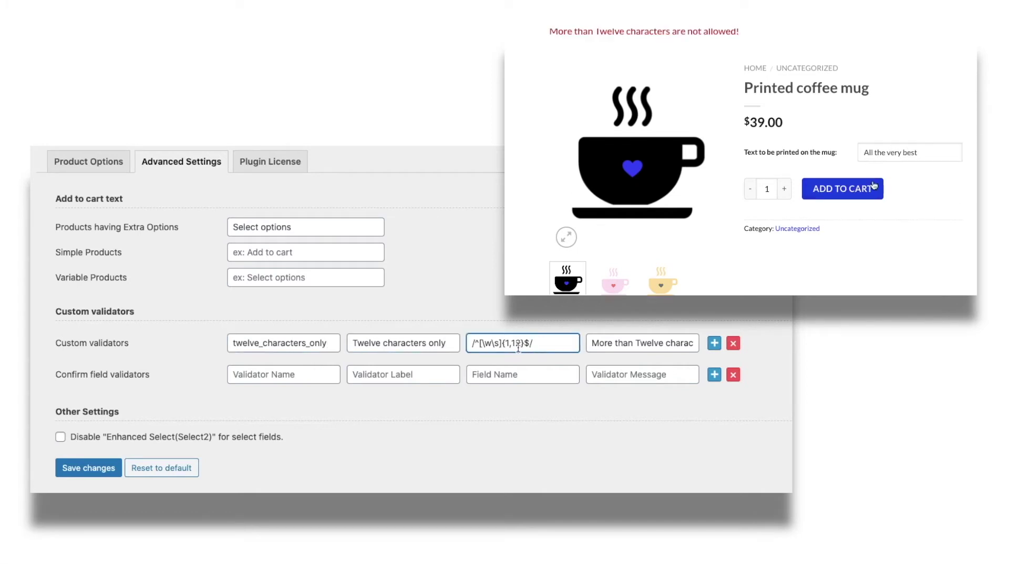
click(610, 344)
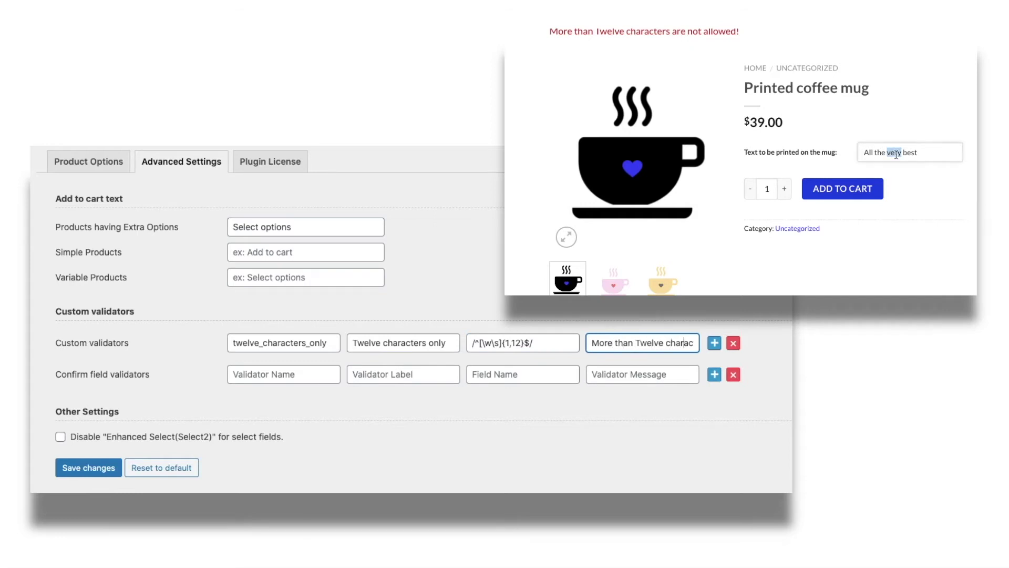
key(End)
key(End)
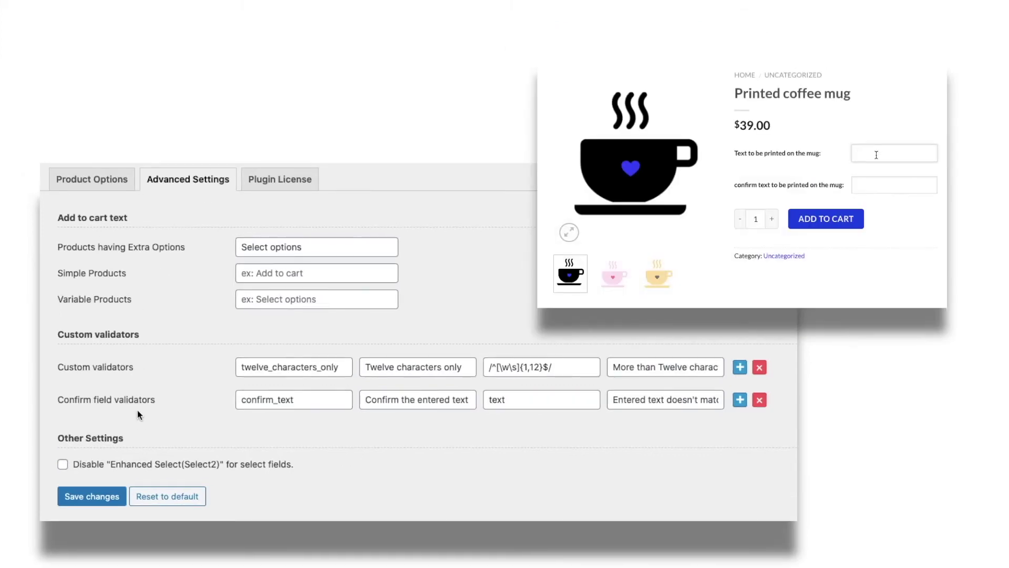
text(All the best)
Step: Review the confirm_text validator: label 'Confirm the entered text', field 'text', and mismatch message
click(307, 399)
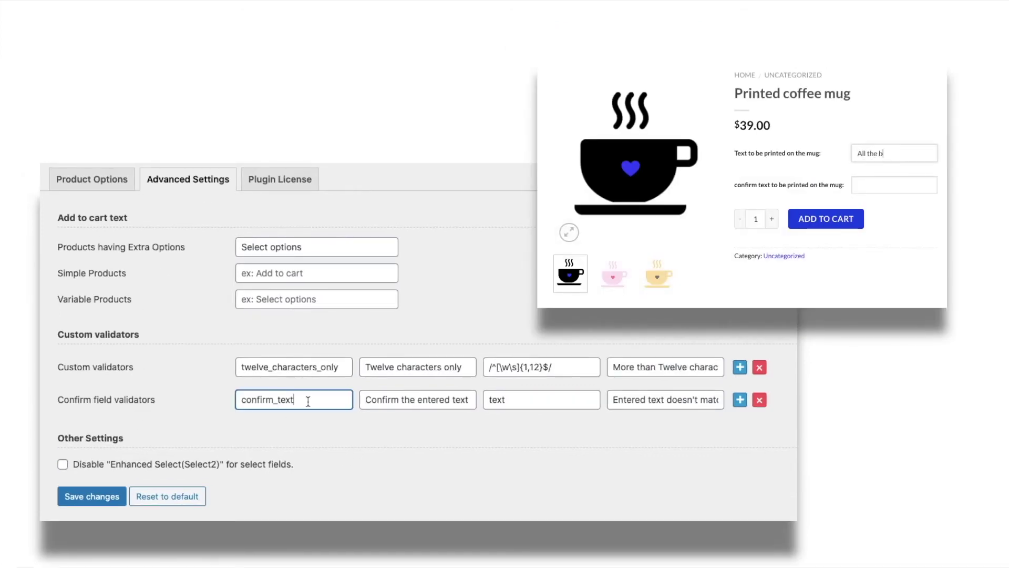
click(449, 394)
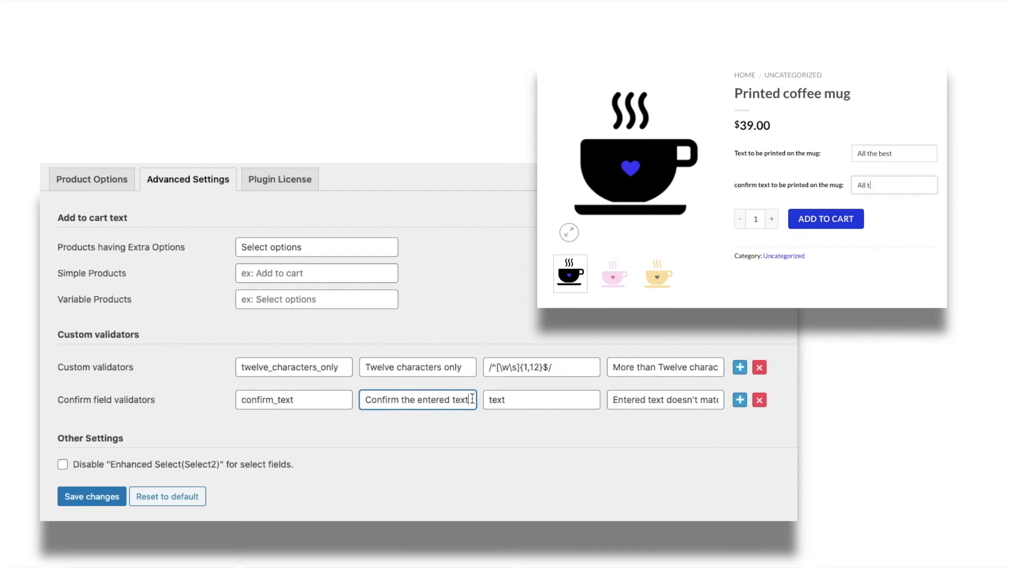
click(531, 403)
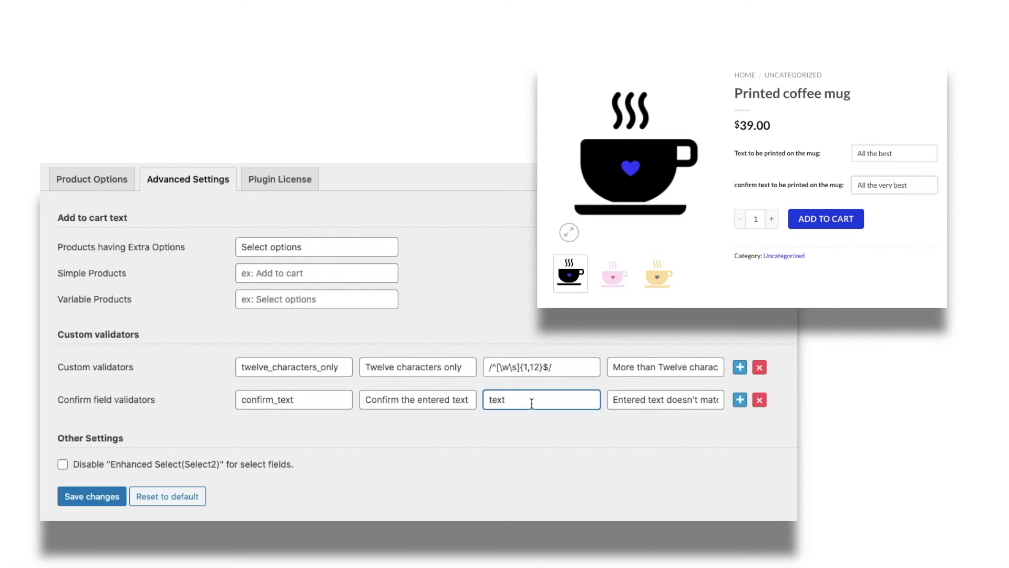
click(635, 400)
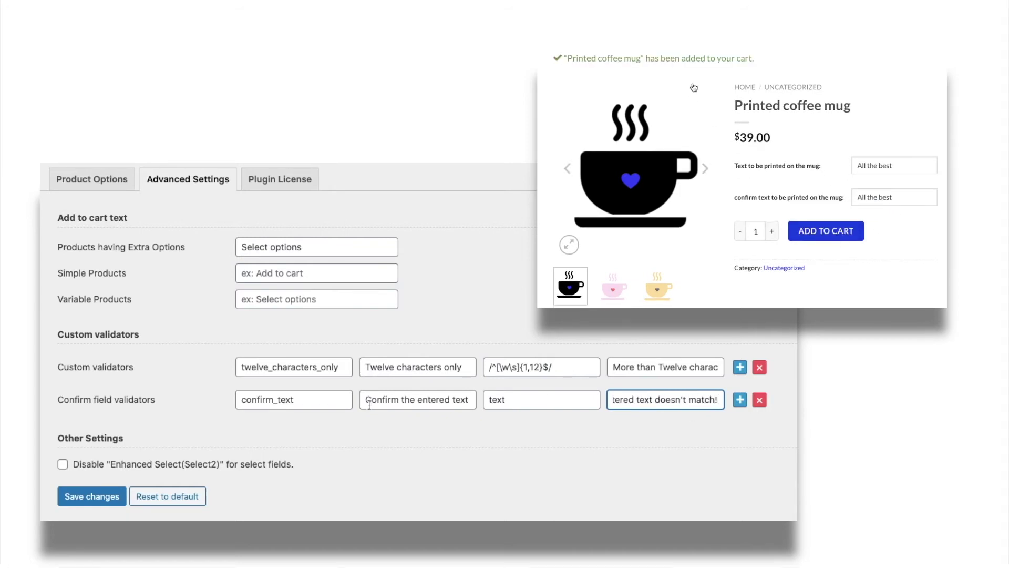
click(341, 467)
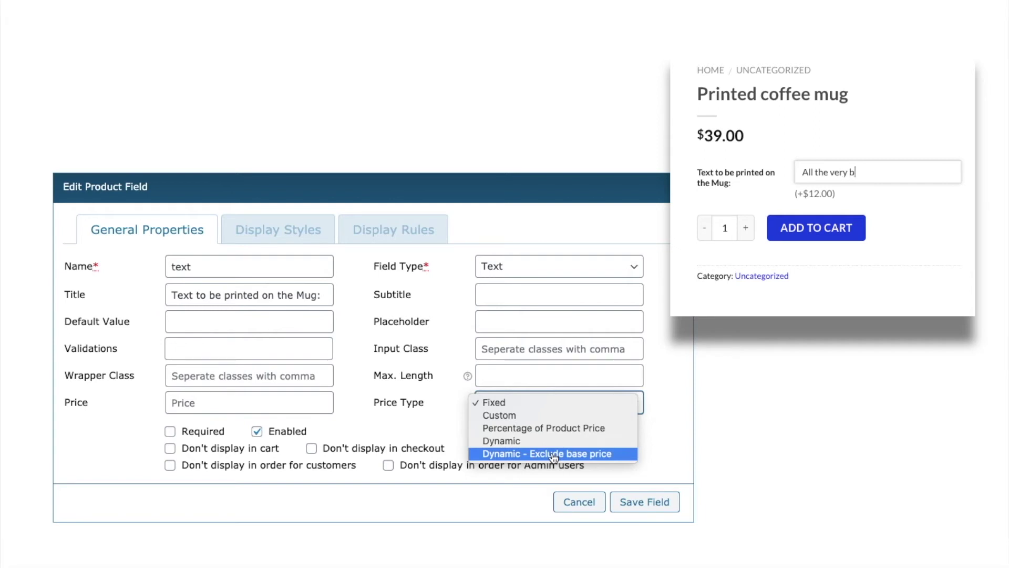
Step: Keep Fixed pricing for the text field and price the lid option at 2 fixed
click(545, 404)
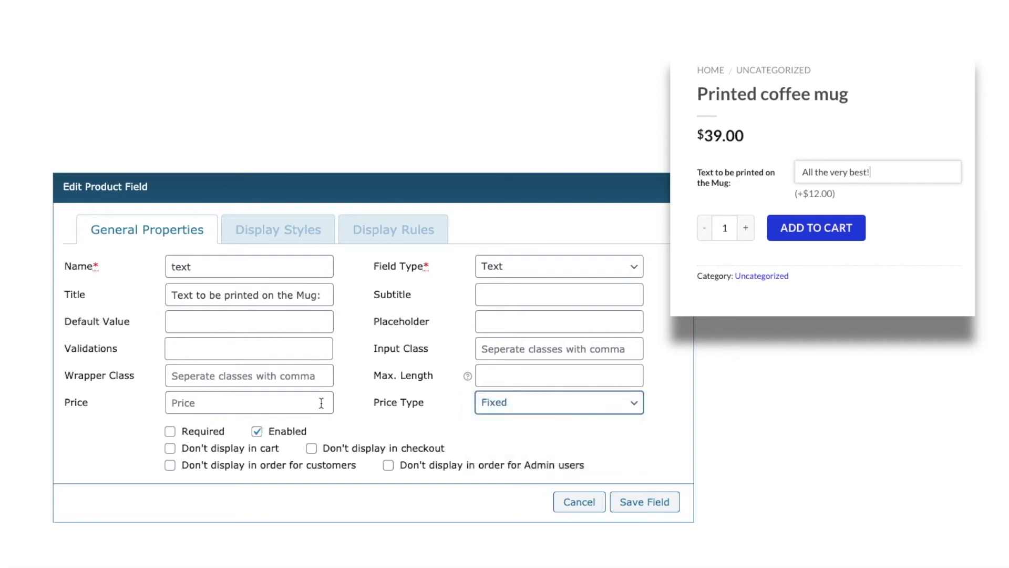
click(321, 402)
text(12)
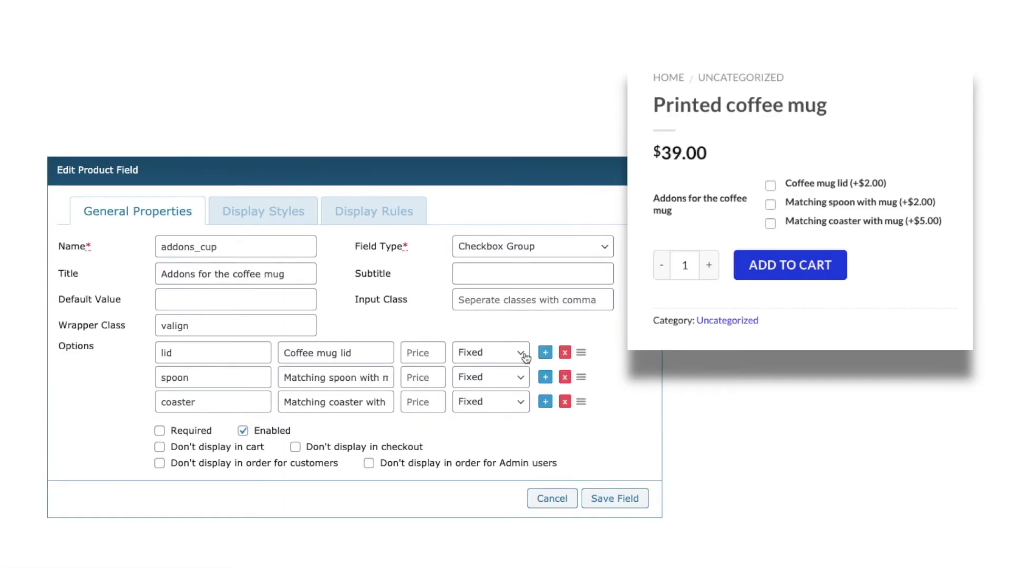
click(524, 355)
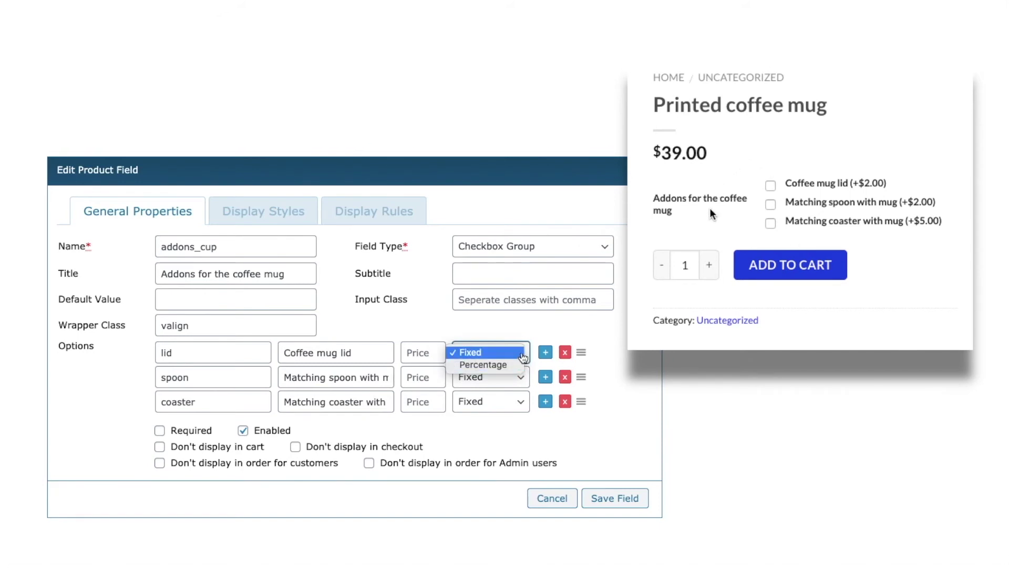
click(471, 353)
click(418, 352)
text(2)
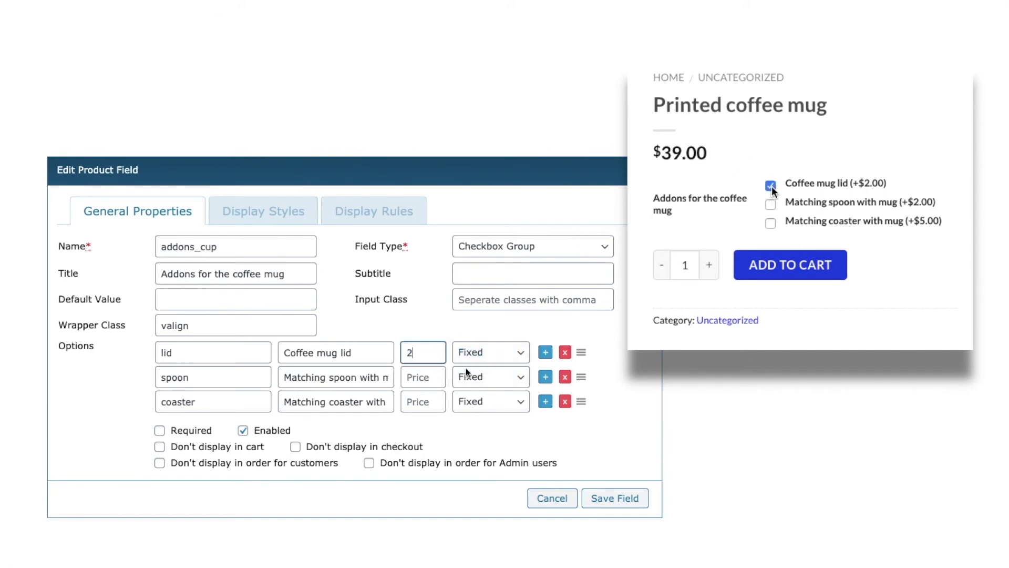
Step: Price the spoon option at 3 percentage and the coaster option at 3 fixed
click(488, 378)
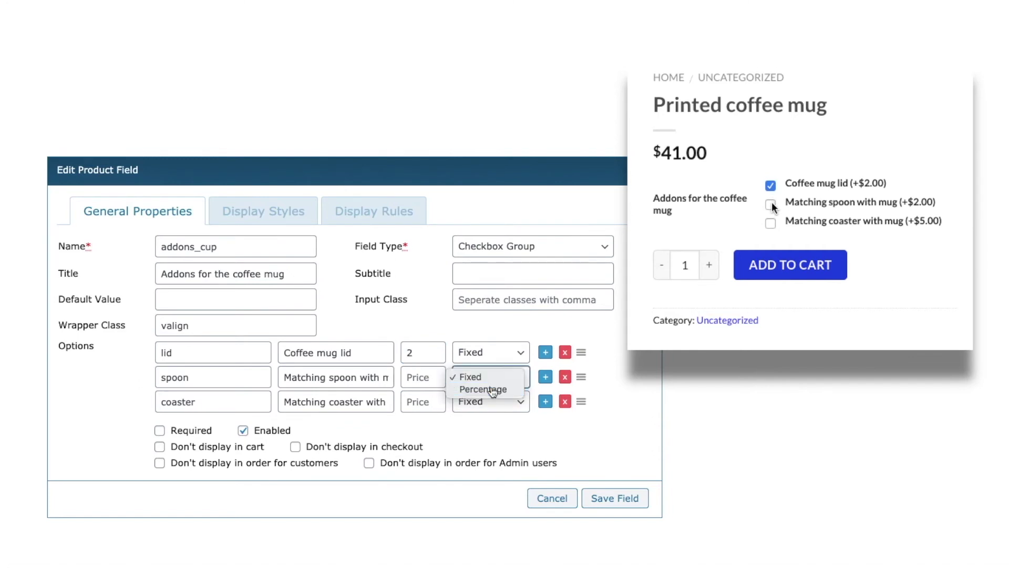
click(493, 390)
click(423, 377)
text(3)
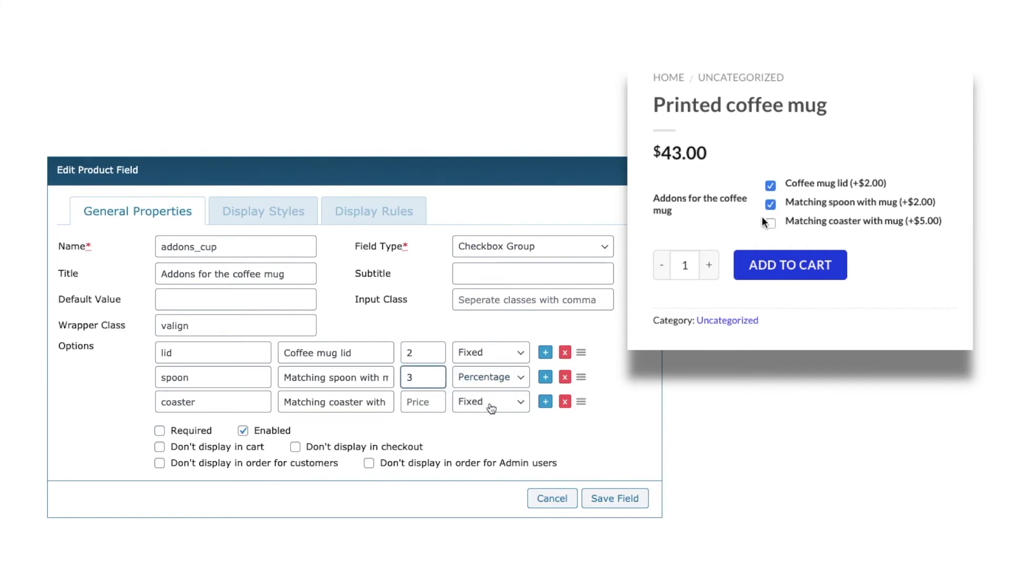
click(423, 401)
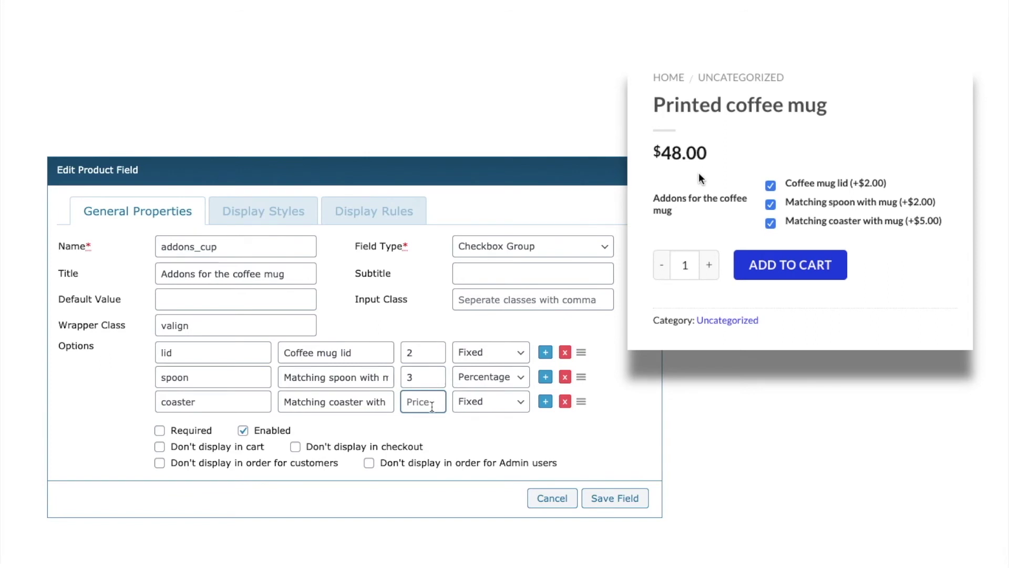
text(3)
click(511, 441)
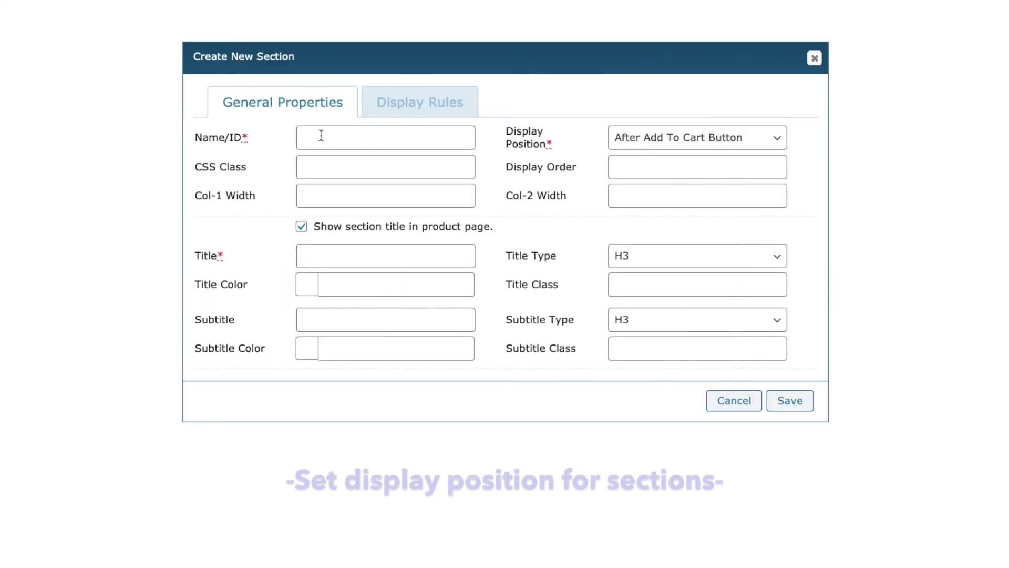
text(mu)
text(g_a)
text(ddons)
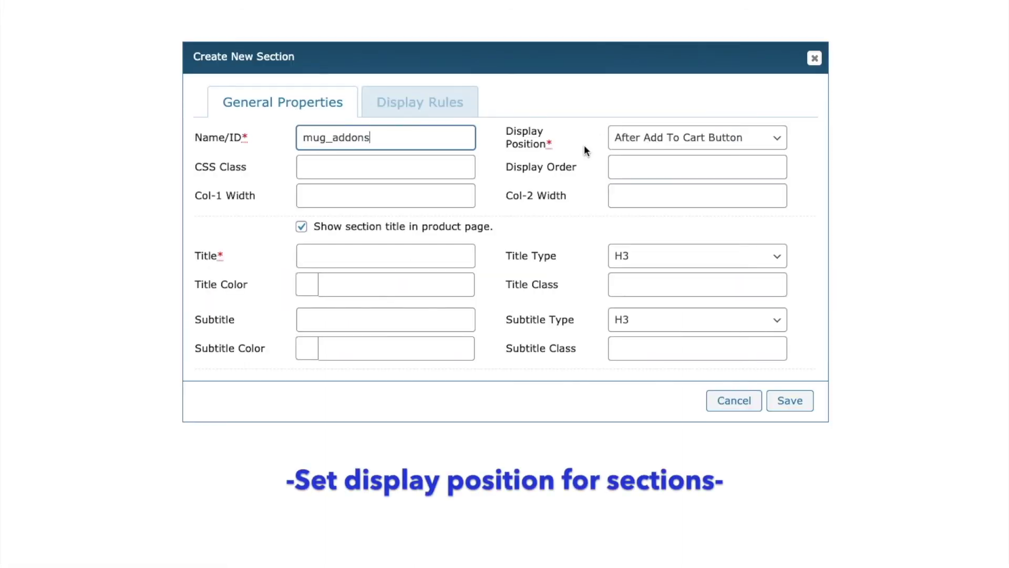
Step: Place the mug_addons section after the Add To Cart button
click(697, 137)
click(703, 152)
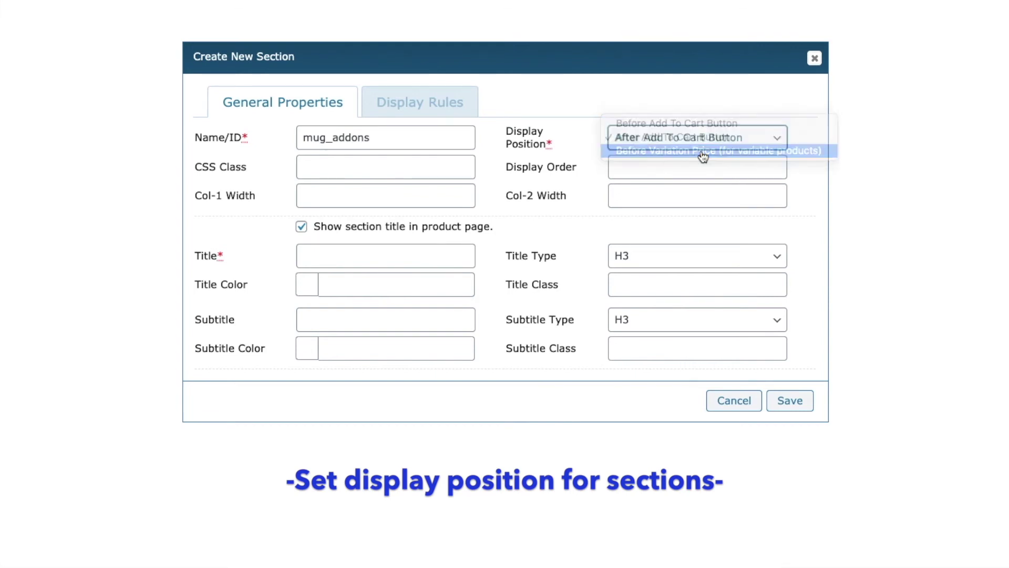
click(701, 141)
click(704, 124)
Step: Give the section display order 2, columns 40%/60%, and title 'Add additional options for Mugs'
click(370, 169)
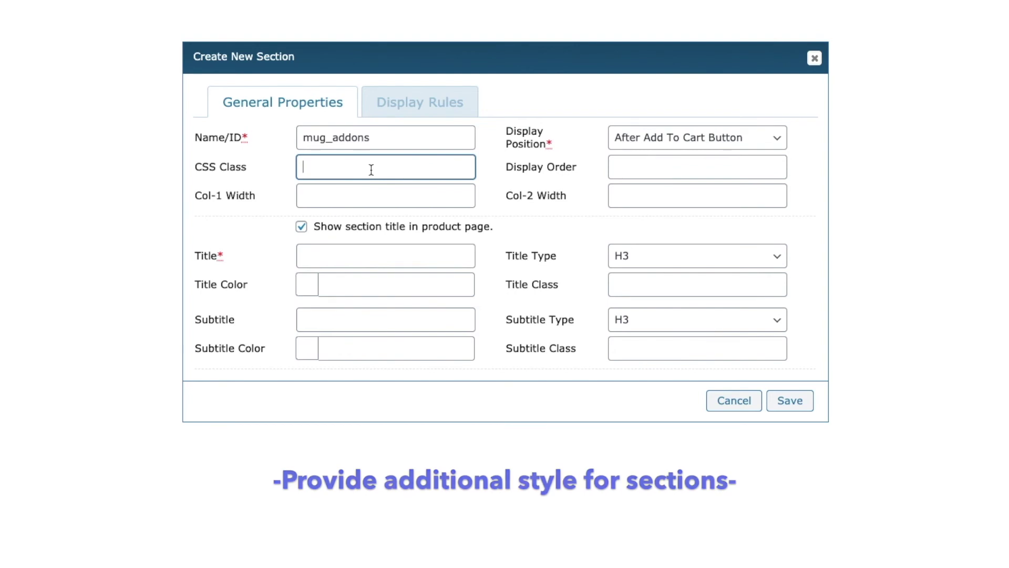
click(667, 169)
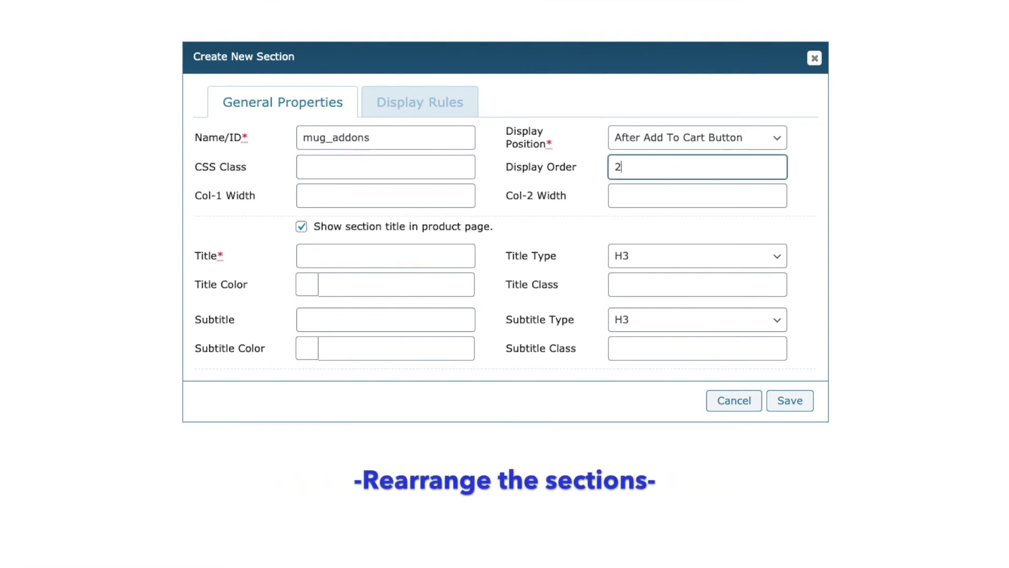
click(371, 195)
text(40%)
click(663, 194)
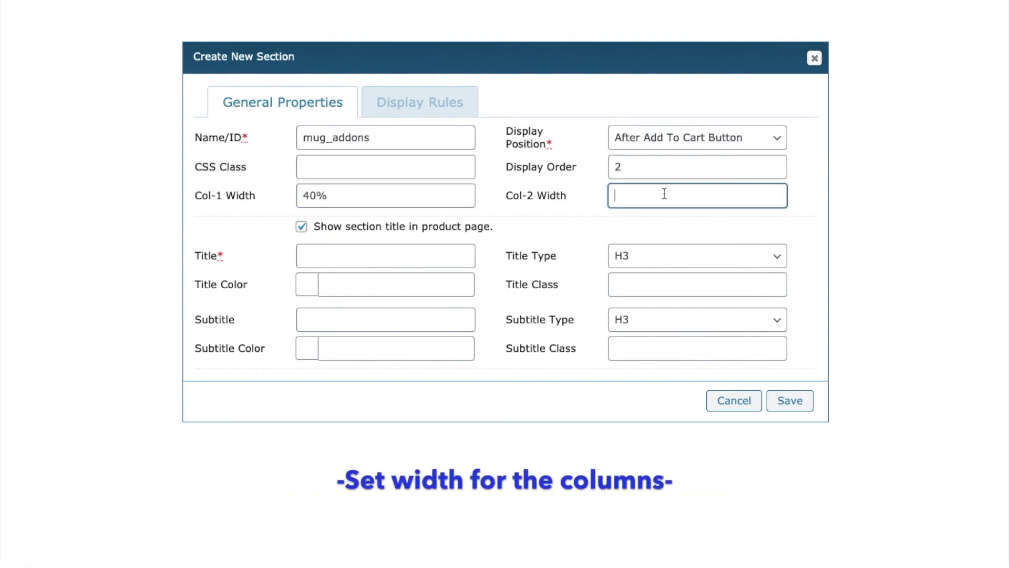
text(60%)
click(396, 256)
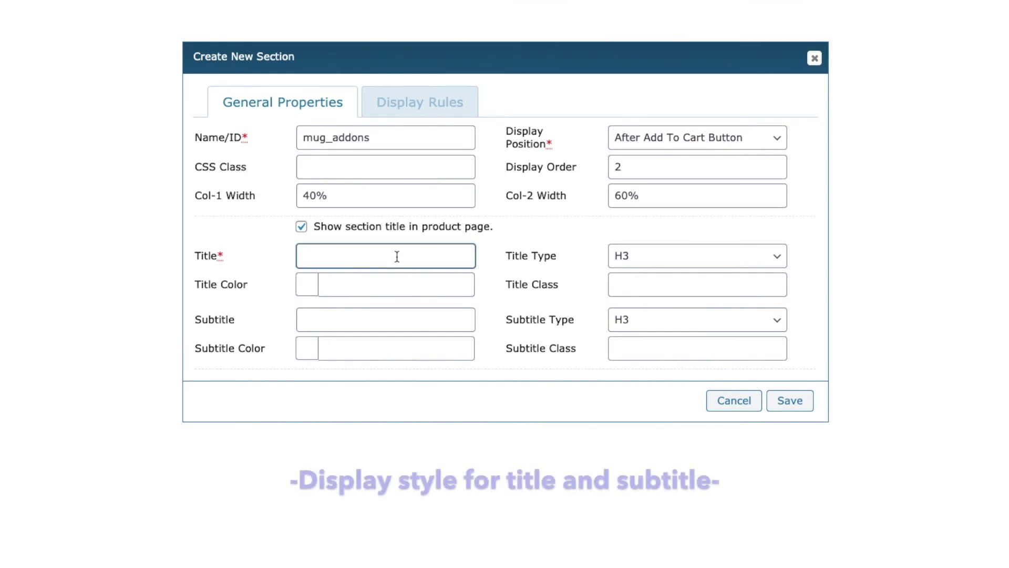
text(Add additional option )
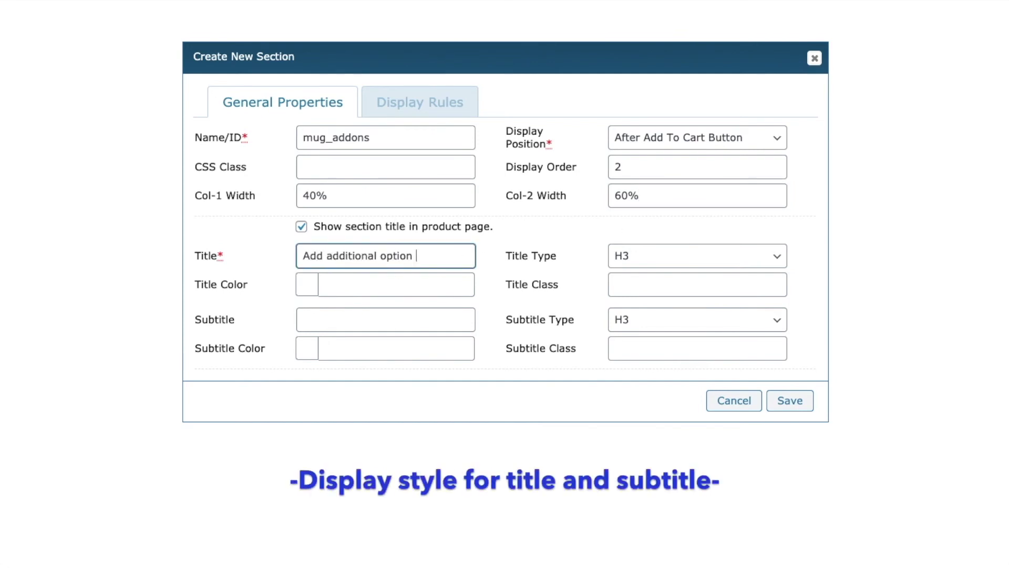
text(s for Mugs)
click(697, 255)
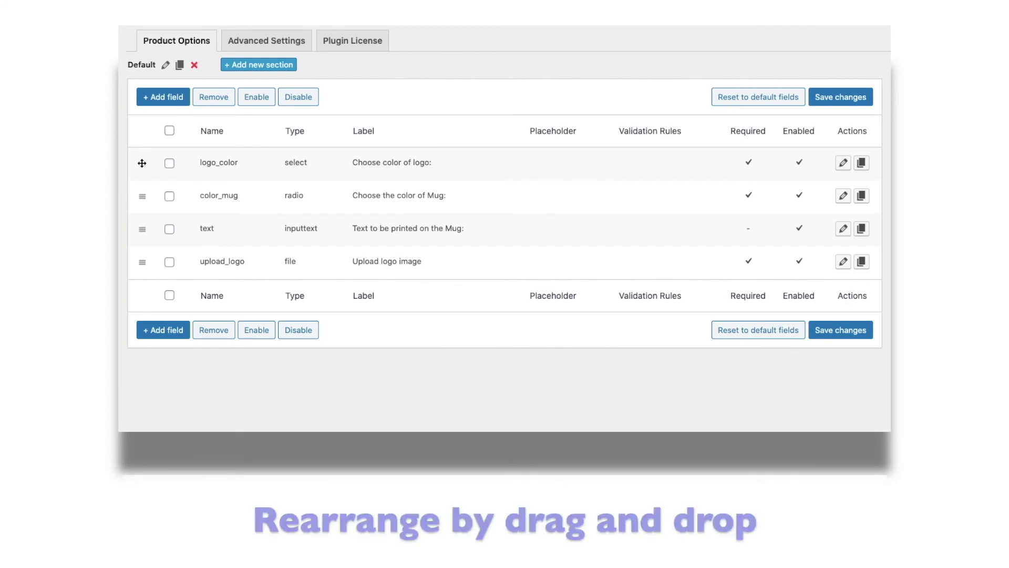
Step: Move color_mug above logo_color, save the order, and save a copy of color_mug named 'duplicate'
drag(142, 162, 142, 204)
click(841, 97)
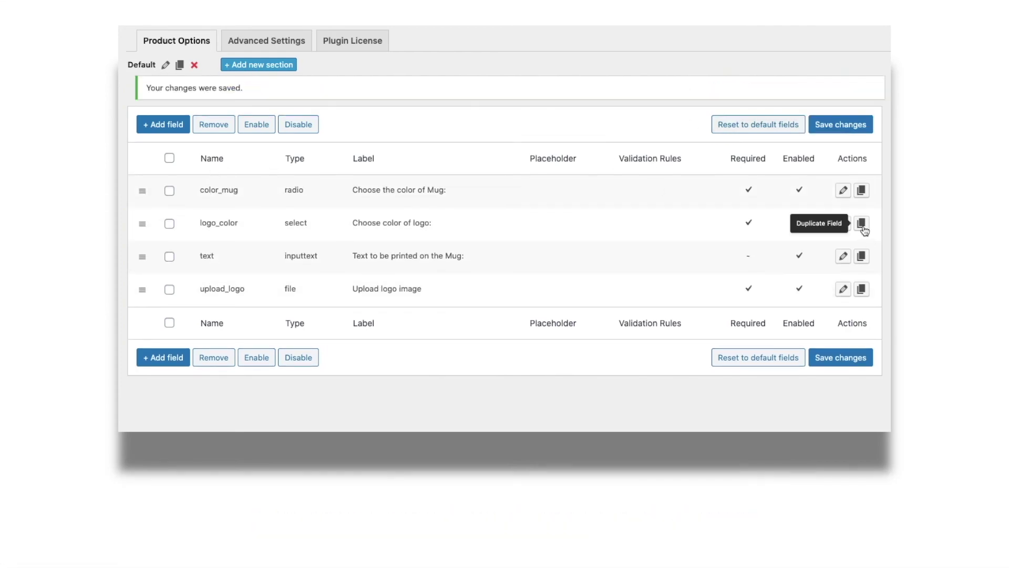
click(860, 189)
click(343, 117)
text(du)
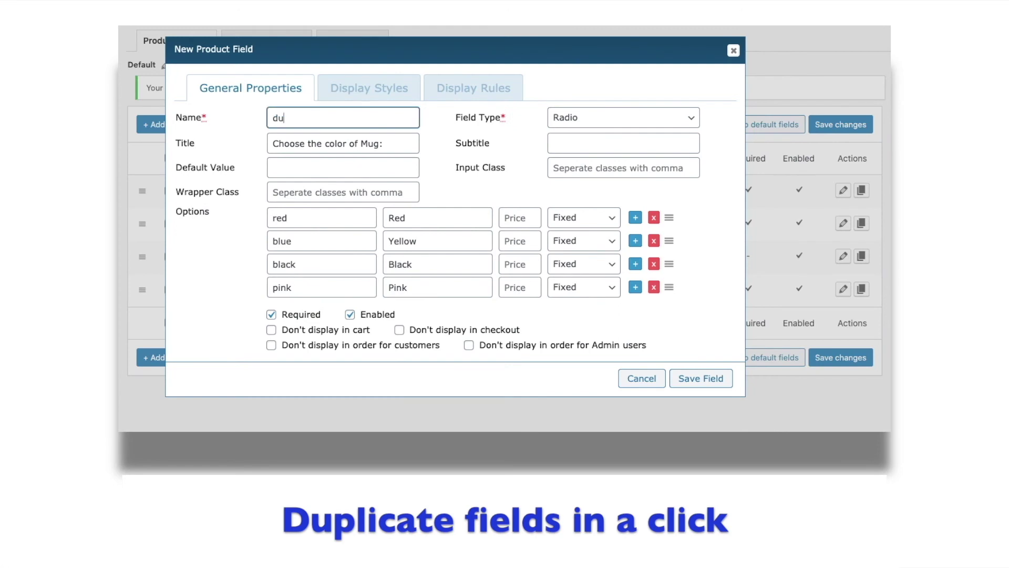
text(plicate)
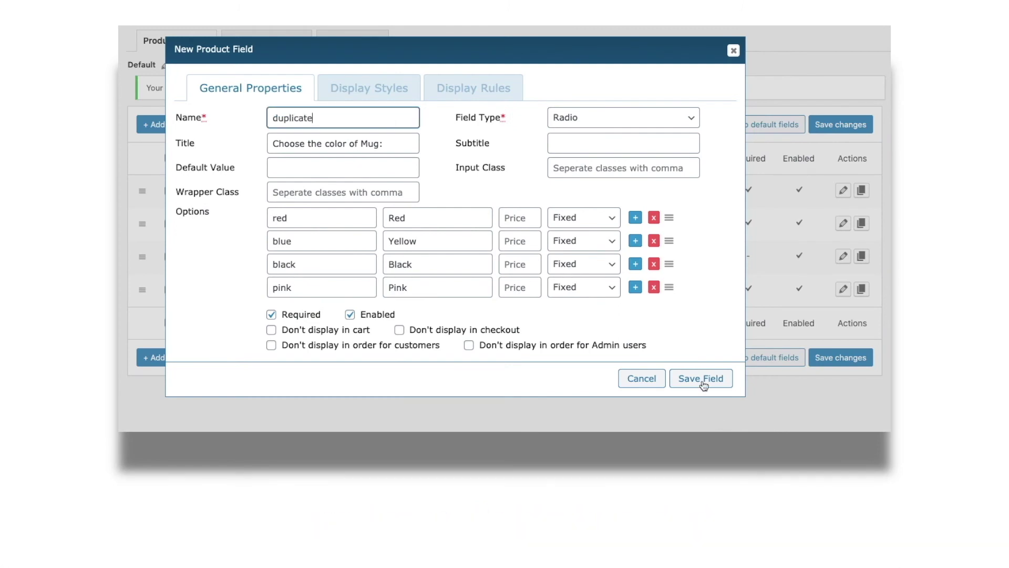
click(701, 378)
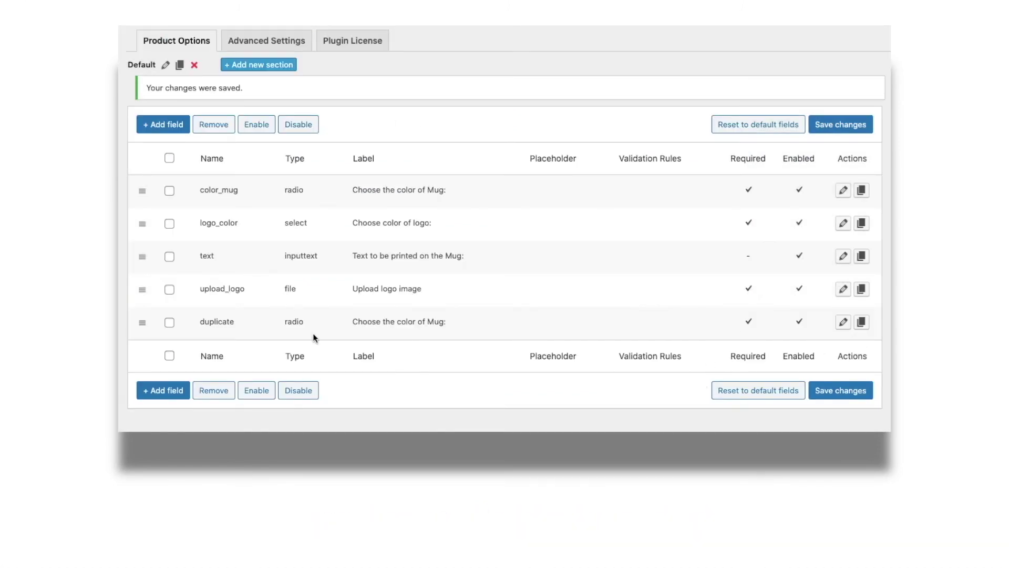
Step: Copy the Default section into a new section form with the ID duplicate_section
click(179, 64)
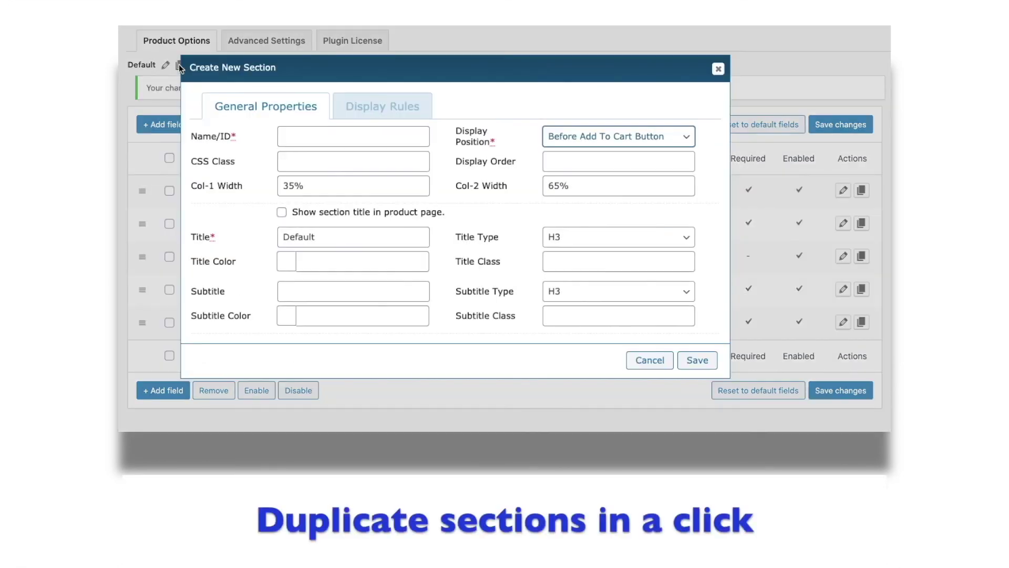
text(duplicate)
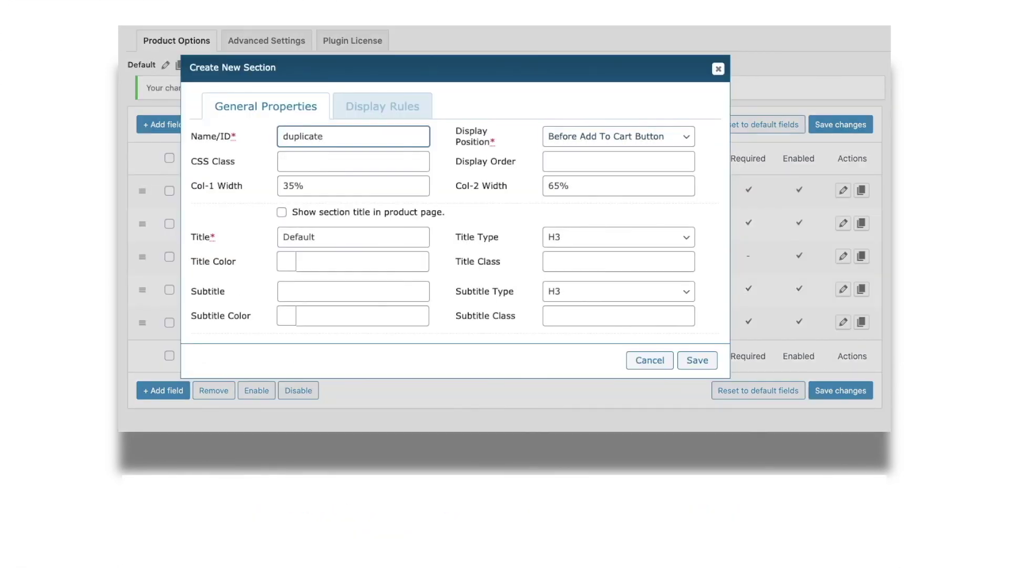
text(_section)
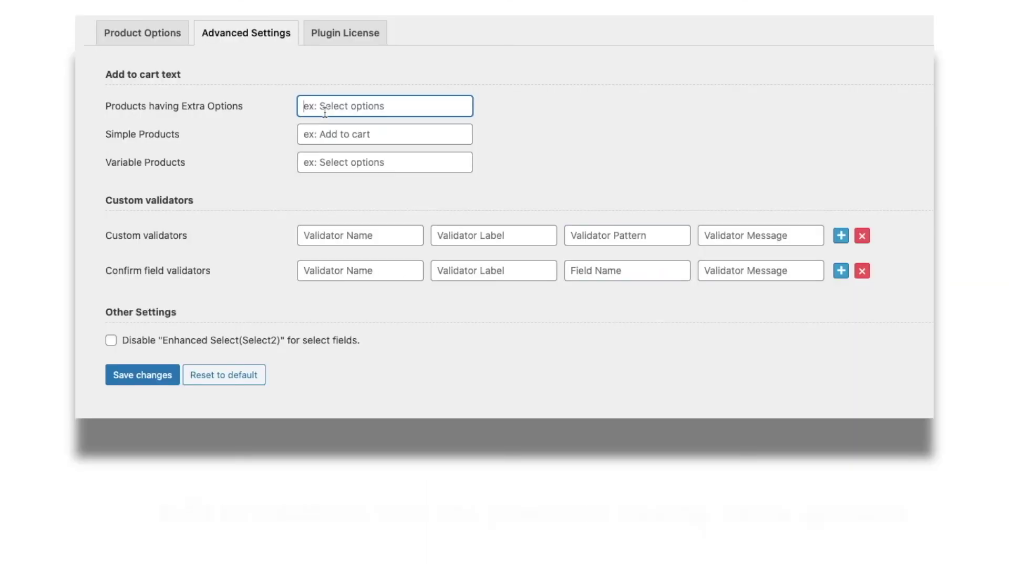
text(Ad)
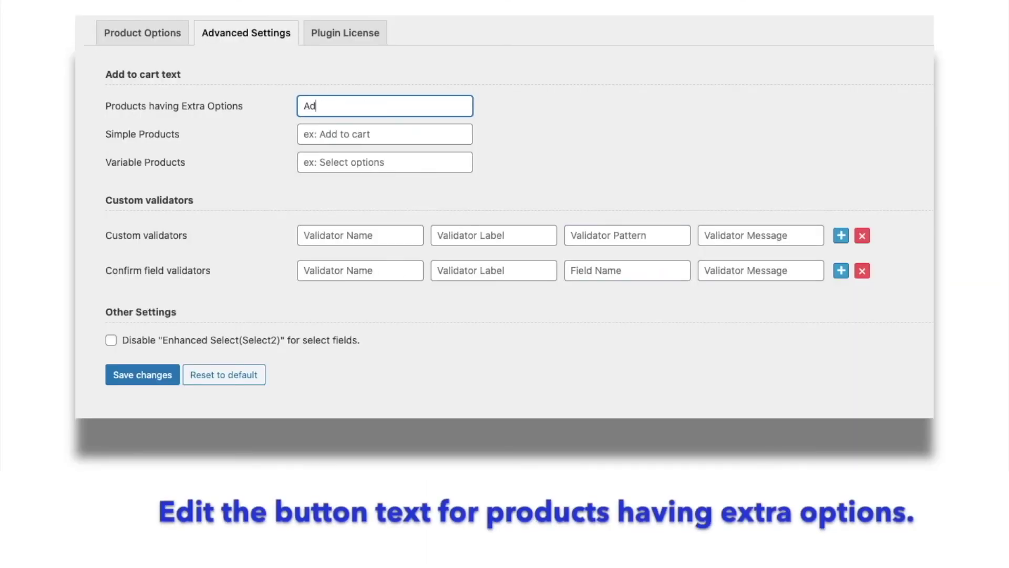
text(d addons)
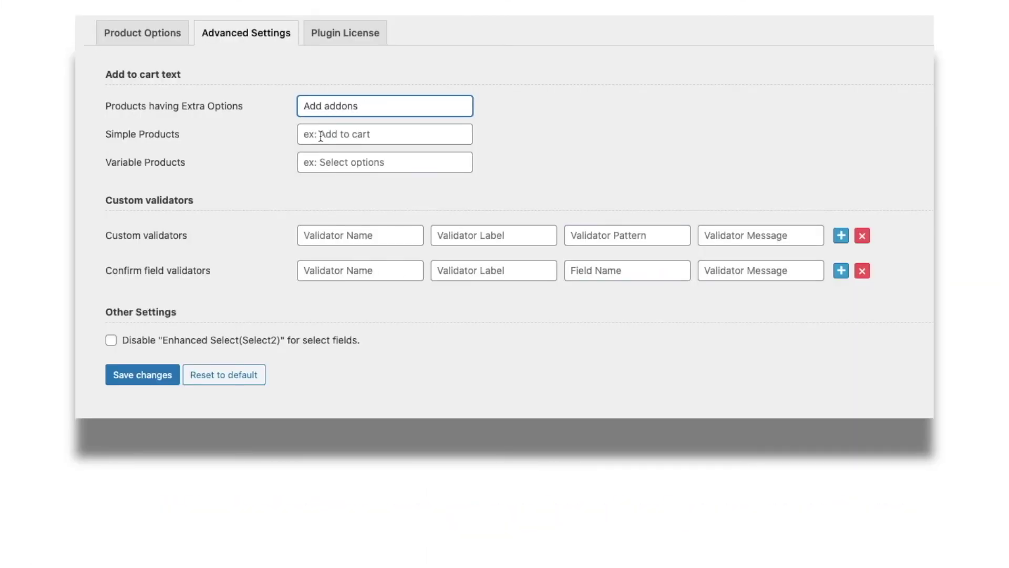
Step: Enter add-to-cart texts 'Add addons', 'Read more' and 'Choose from variations'
click(320, 136)
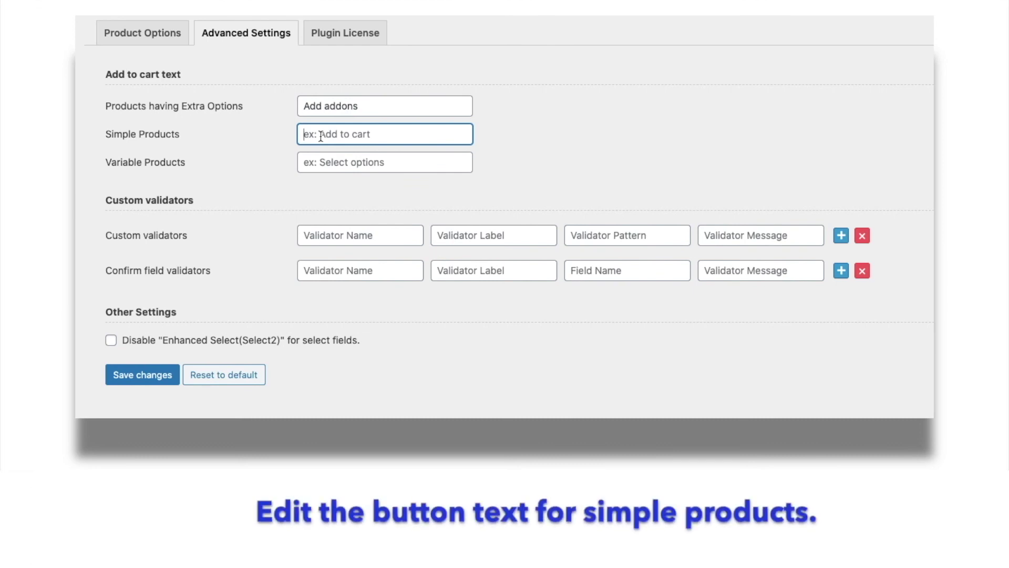
text(Read m)
text(ore)
click(323, 163)
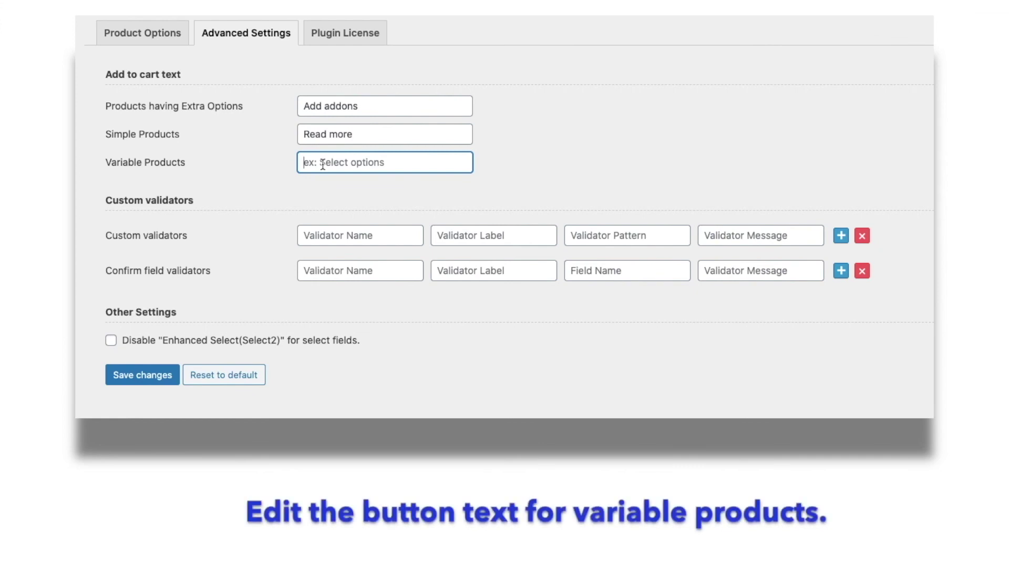
text(Choose from v)
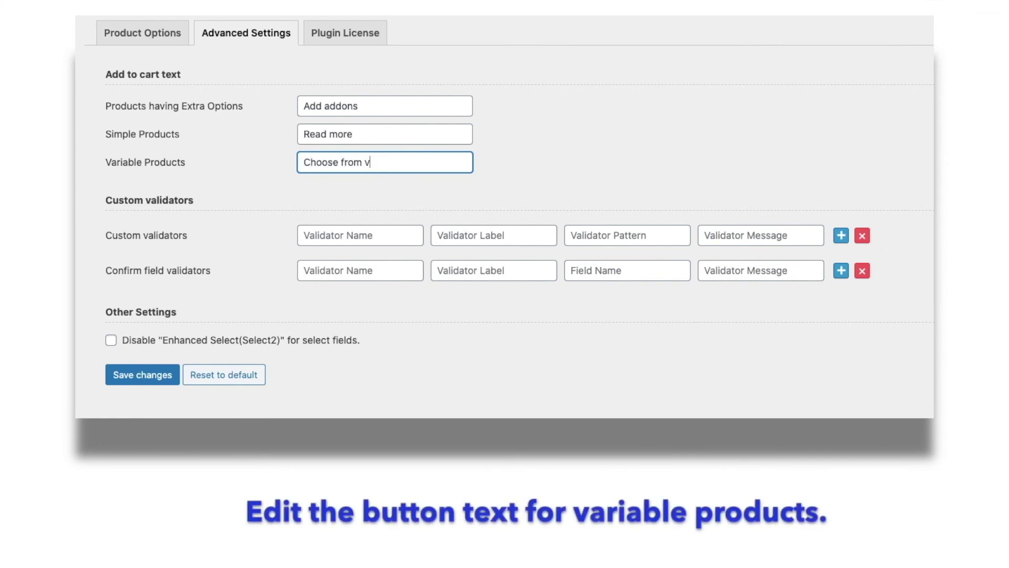
text(ariatio)
text(ns)
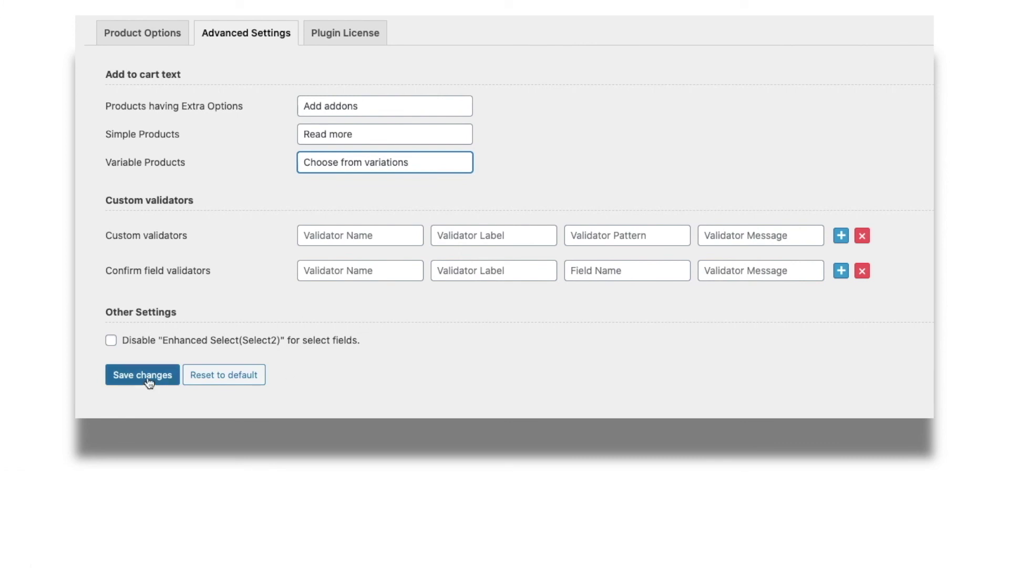